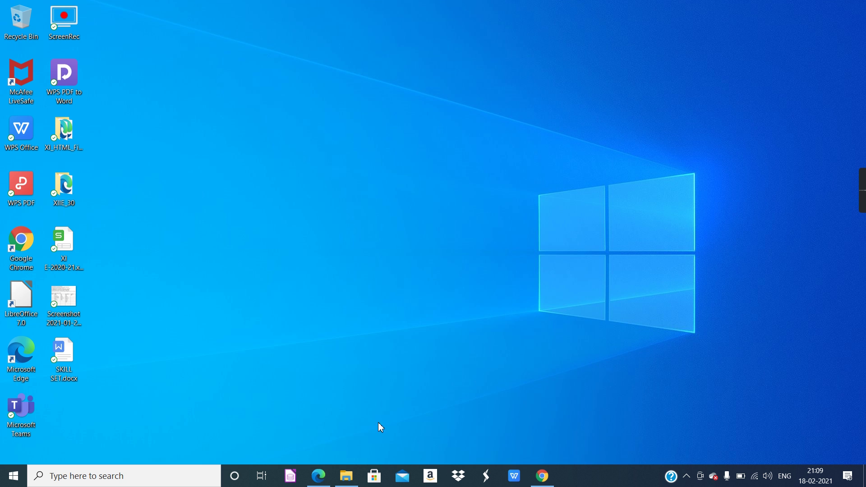
# View the GNUKhata installer in the Softwares folder under Downloads, and minimise the folder window.
pyautogui.click(345, 481)
pyautogui.click(345, 482)
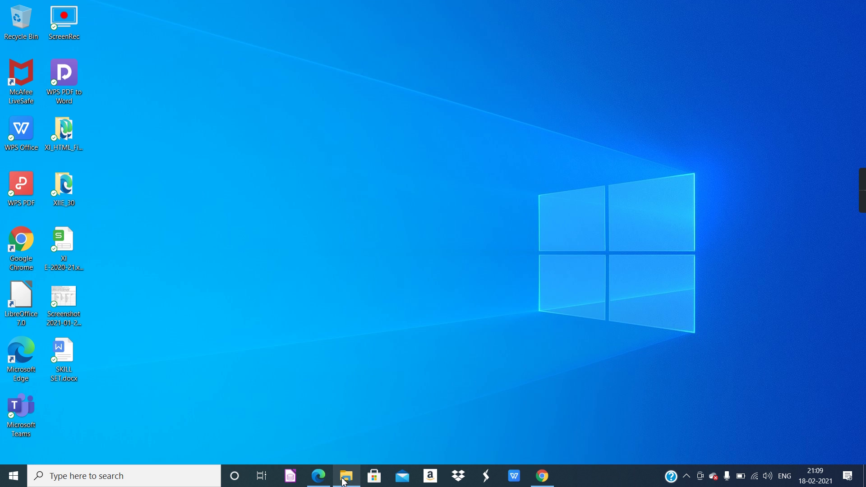
pyautogui.click(345, 481)
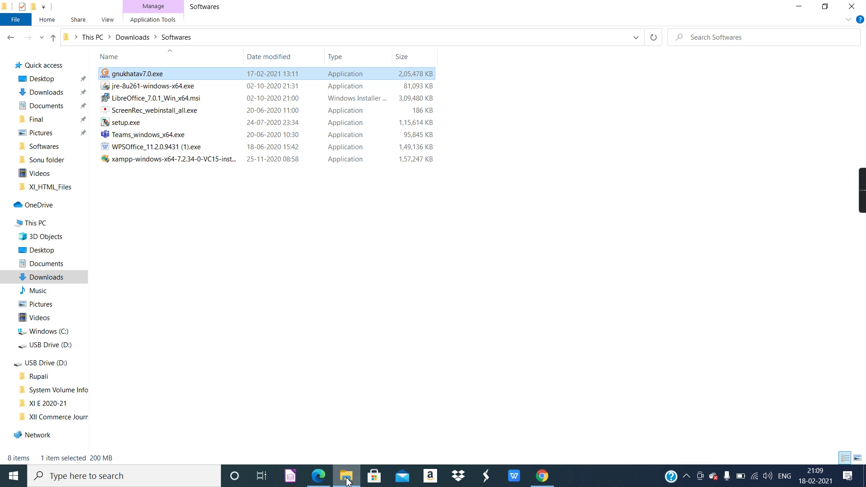
pyautogui.click(242, 254)
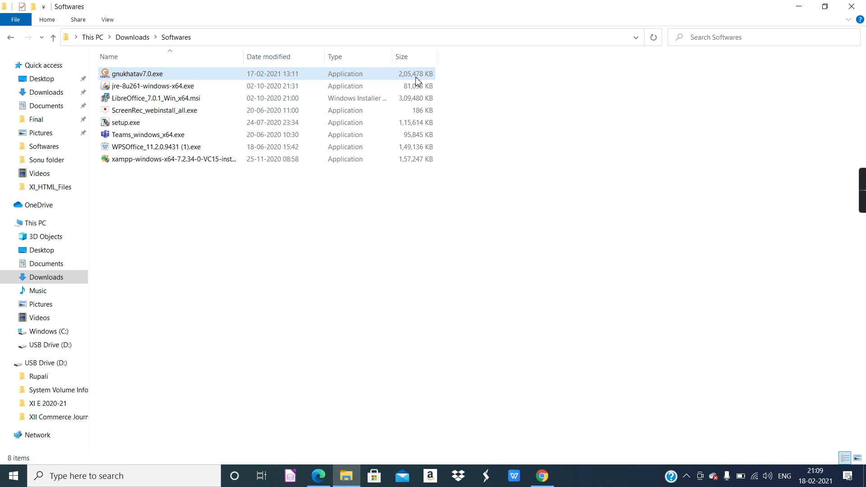
pyautogui.click(803, 6)
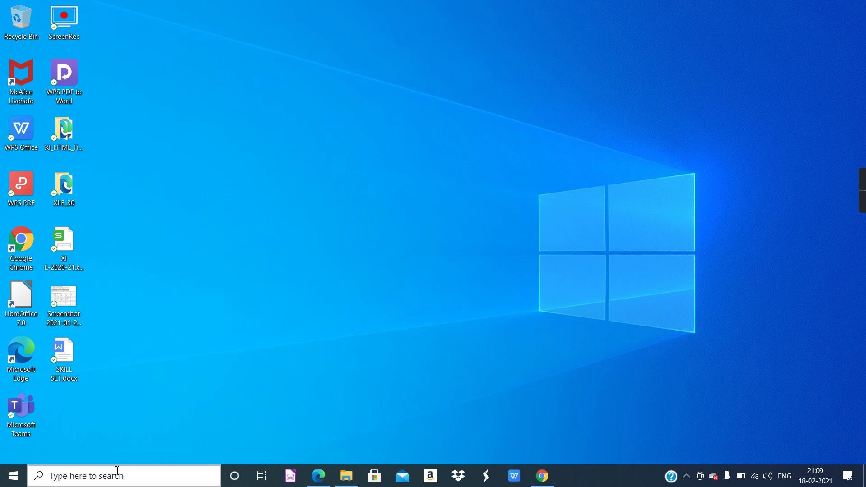
# Launch GNUKhata in the browser and close the duplicate GNUKhata page, keeping the one with the Company Setup Wizard.
pyautogui.click(117, 473)
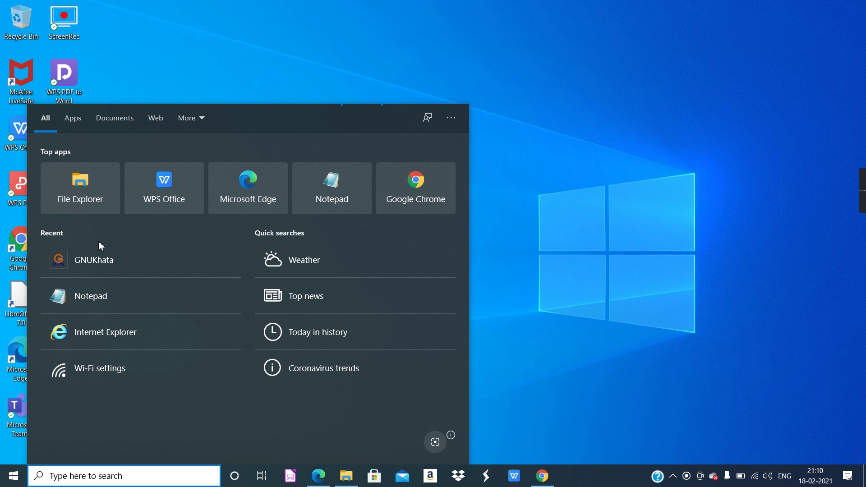
pyautogui.click(103, 264)
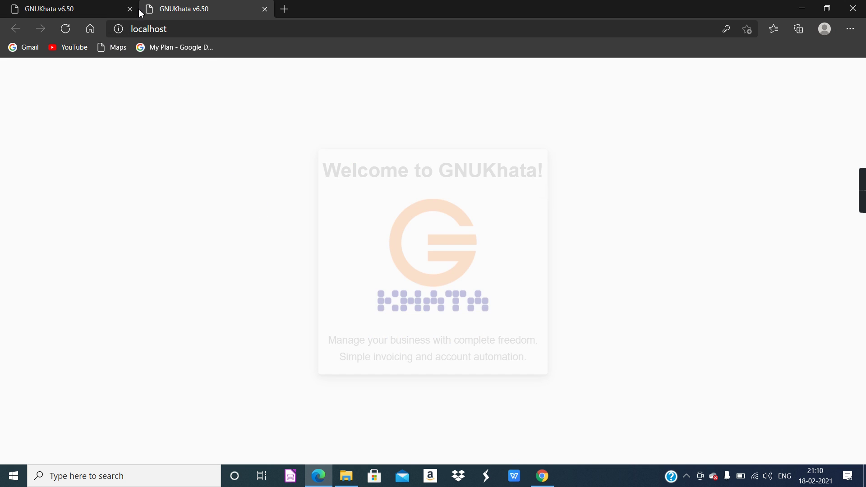
pyautogui.click(228, 10)
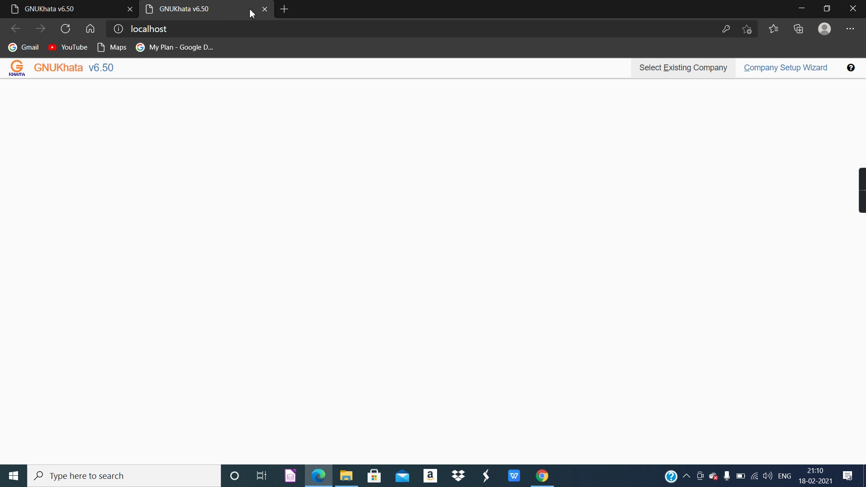
pyautogui.click(265, 9)
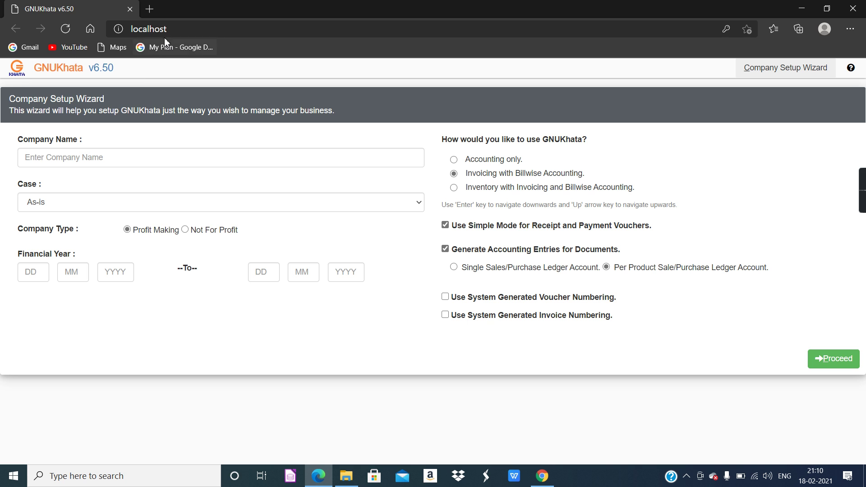
pyautogui.click(176, 30)
pyautogui.click(177, 29)
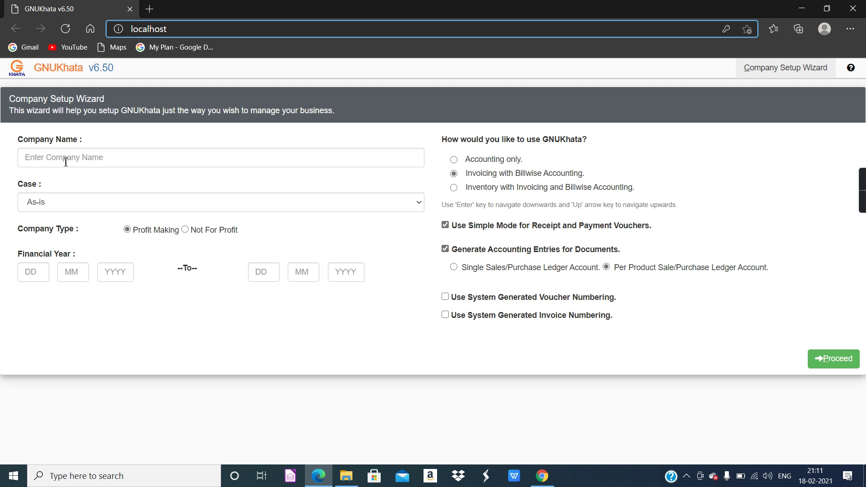
# Enter the company name B.B. Enterprises and set its case to Upper Case.
pyautogui.click(92, 159)
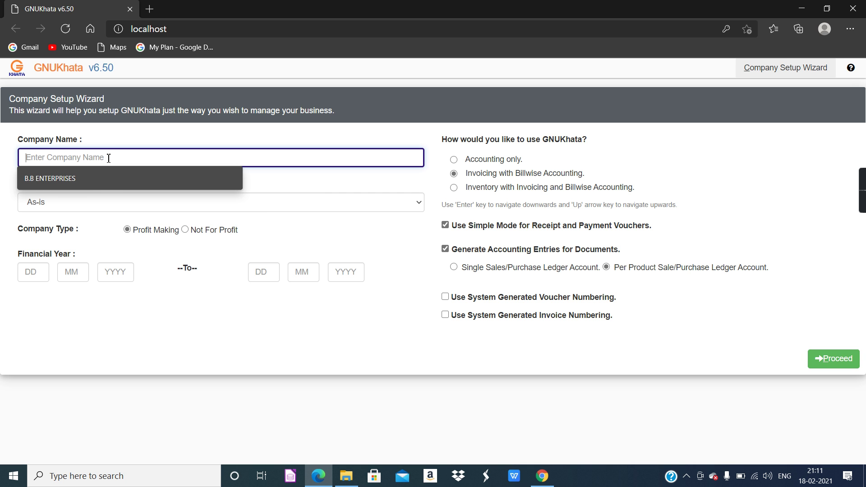
pyautogui.write('B.B. Enter')
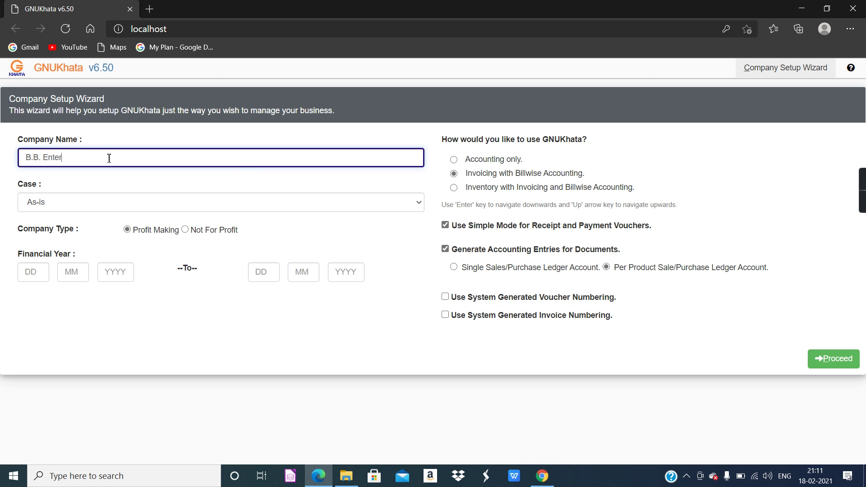
pyautogui.write('prises')
pyautogui.click(99, 201)
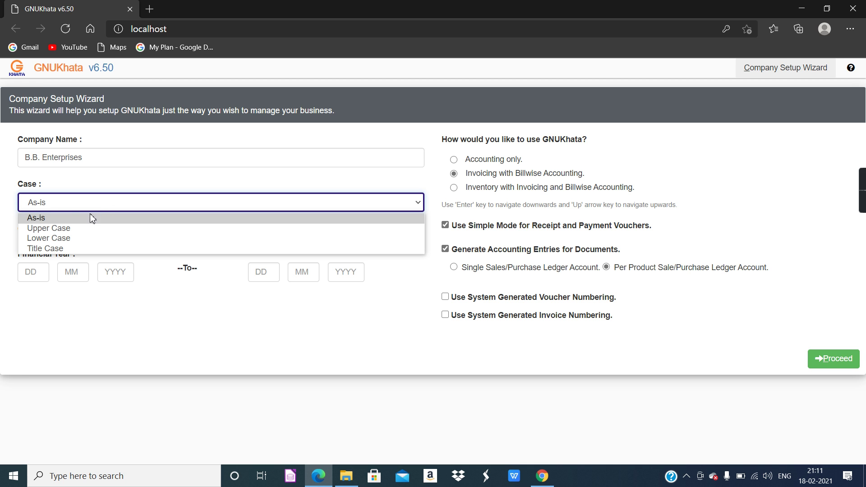
pyautogui.click(73, 228)
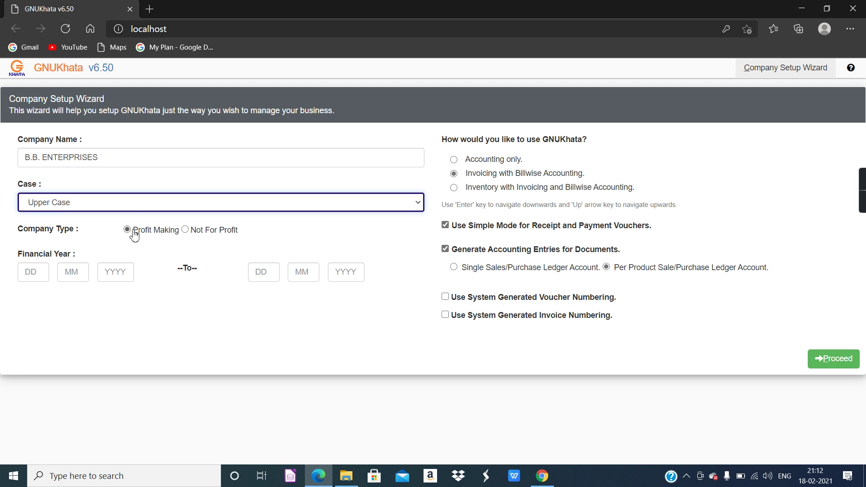
# Set the company's financial year from 01-04-2019 to 31-03-2020.
pyautogui.click(45, 277)
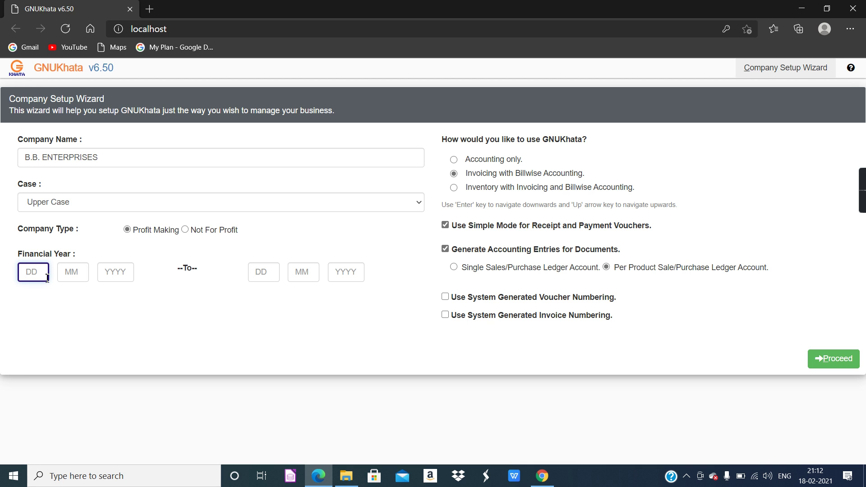
pyautogui.write('01')
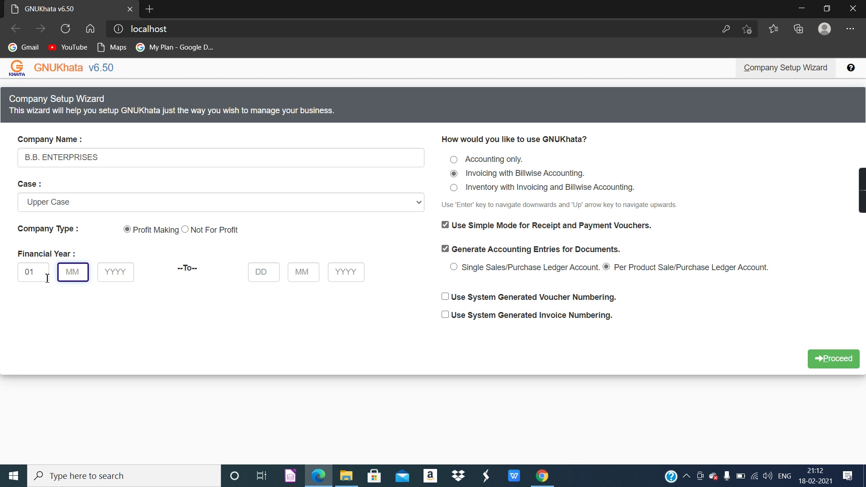
pyautogui.write('04')
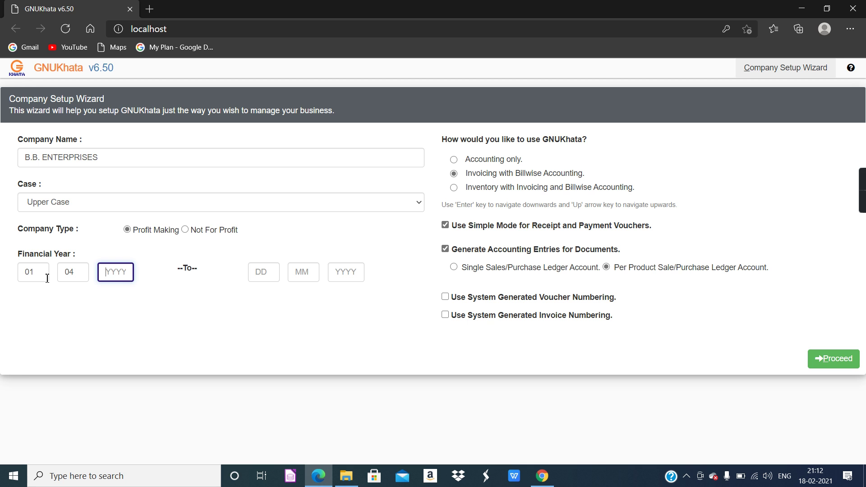
pyautogui.write('2019')
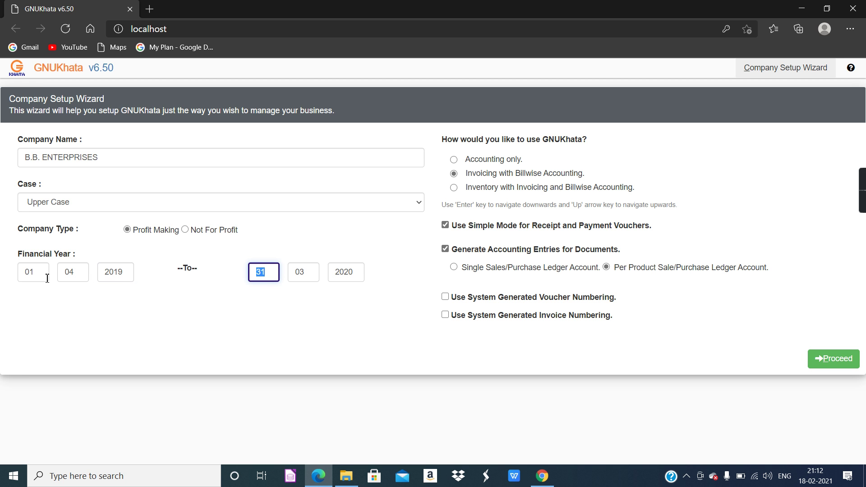
pyautogui.write('31')
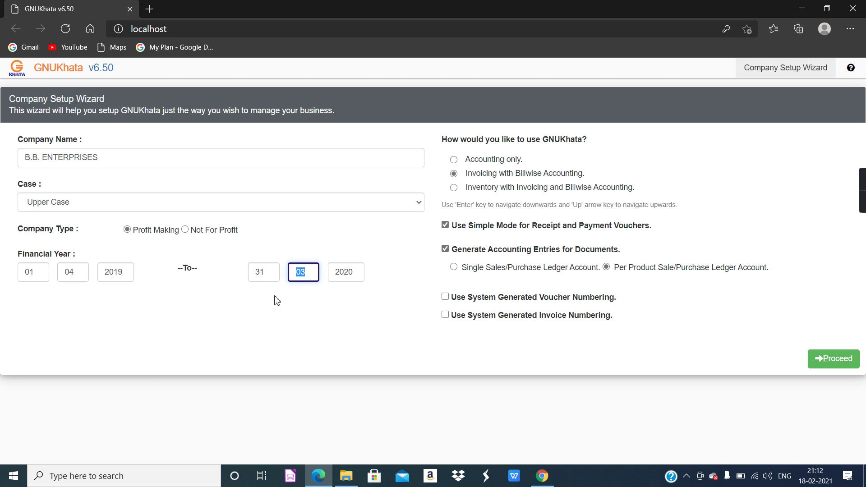
pyautogui.click(357, 274)
pyautogui.click(343, 303)
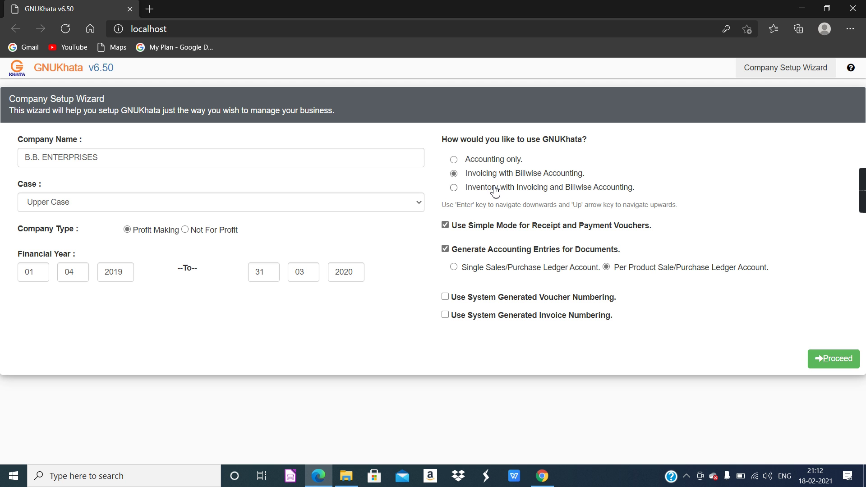
# Choose Accounting only as the way to use GNUKhata and proceed to the company profile.
pyautogui.click(481, 167)
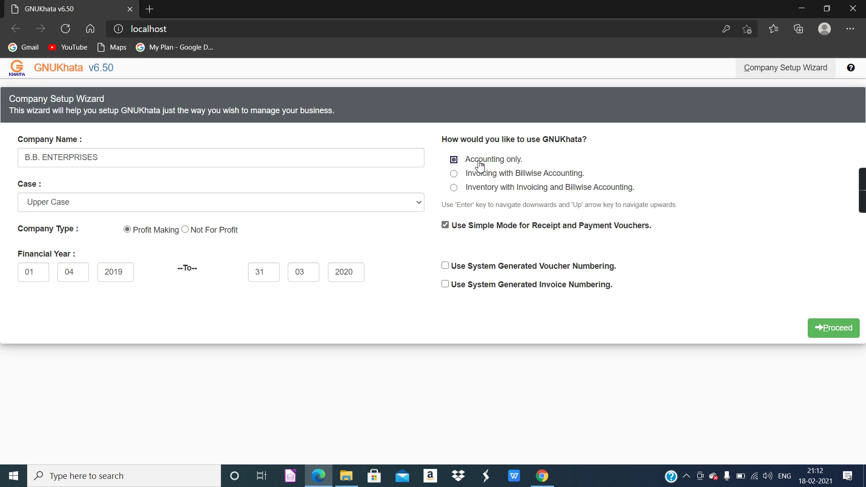
pyautogui.click(826, 331)
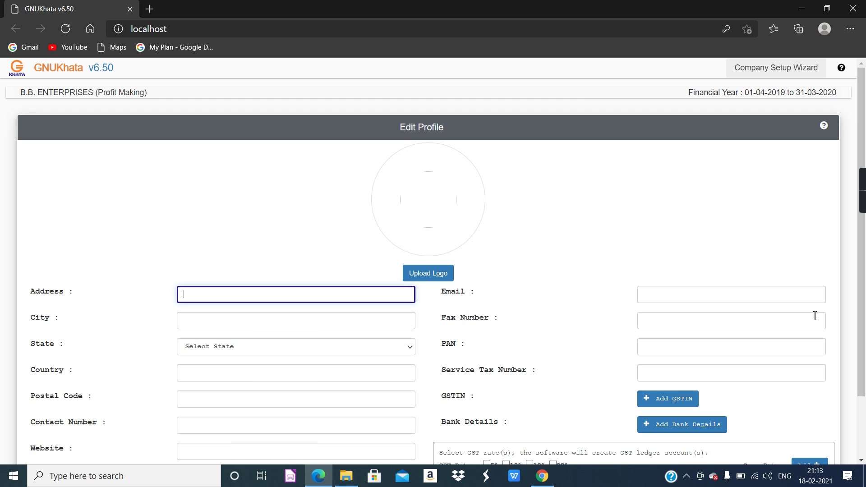
# Fill in the company's street address and city in the profile.
pyautogui.scroll(-1, 816, 312)
pyautogui.scroll(-2, 819, 314)
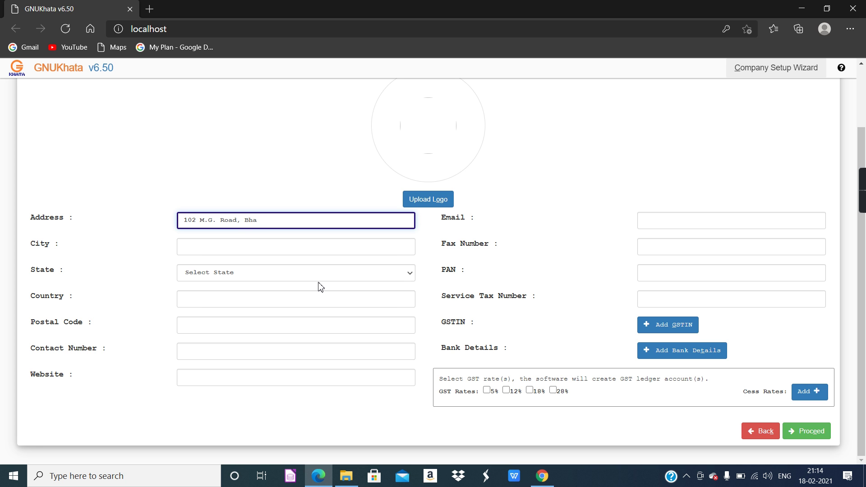
pyautogui.write('havana Nag')
pyautogui.write('ar, Latur')
pyautogui.click(255, 248)
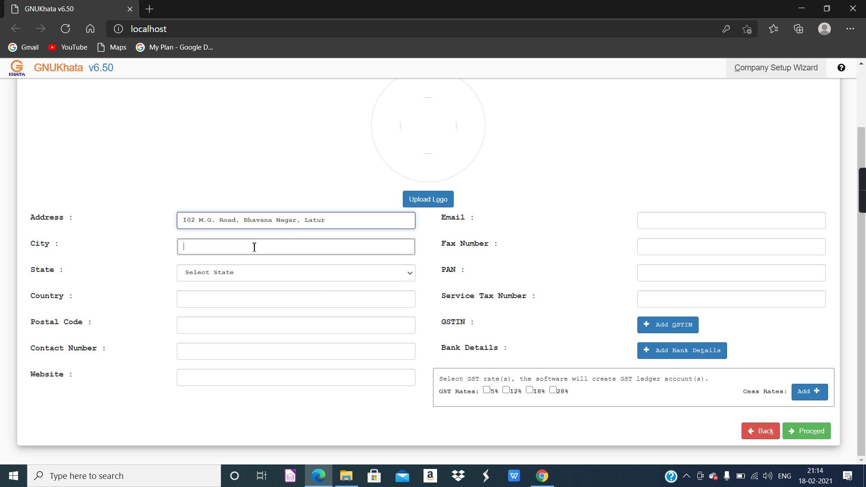
pyautogui.write('Latur')
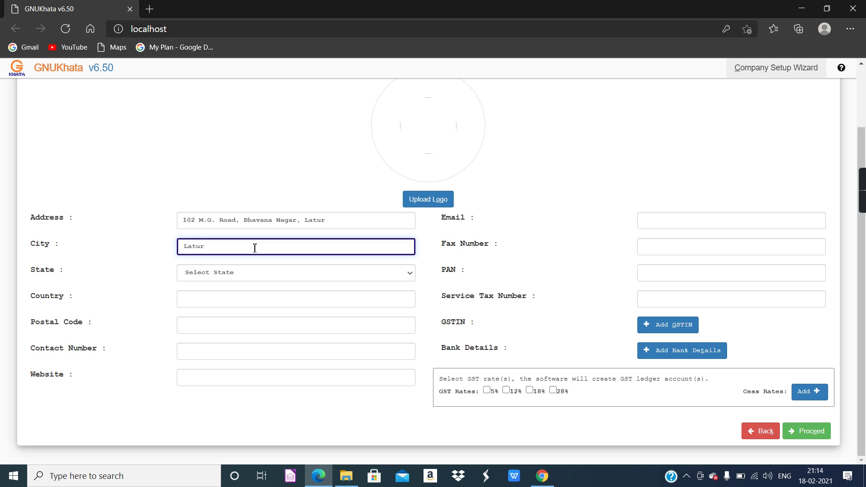
# Set the company's state to Maharashtra and country to India, and fill in the postal code.
pyautogui.click(253, 273)
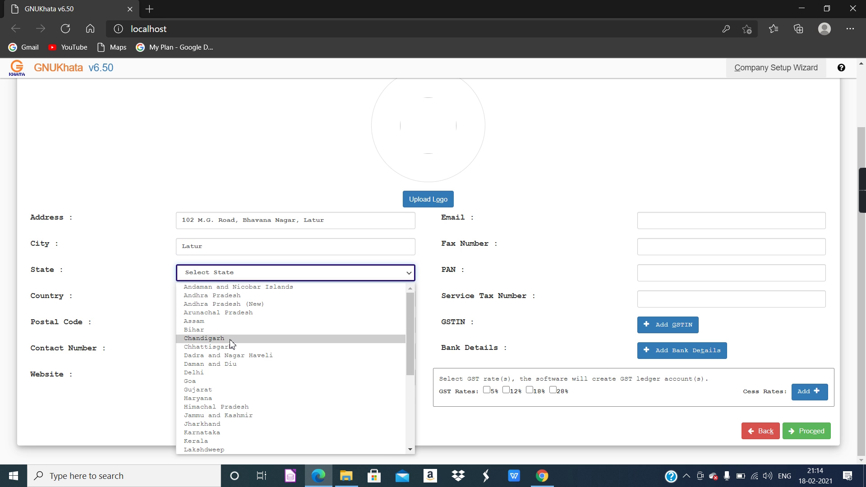
pyautogui.scroll(-2, 232, 344)
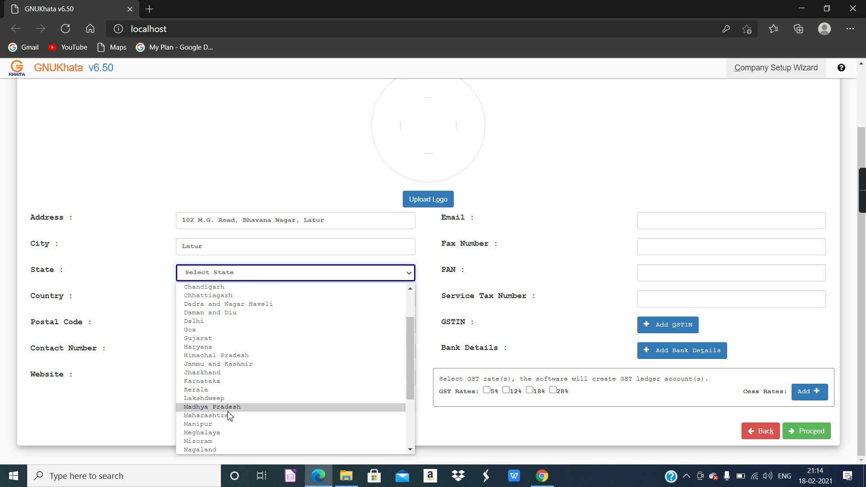
pyautogui.click(223, 415)
pyautogui.click(201, 303)
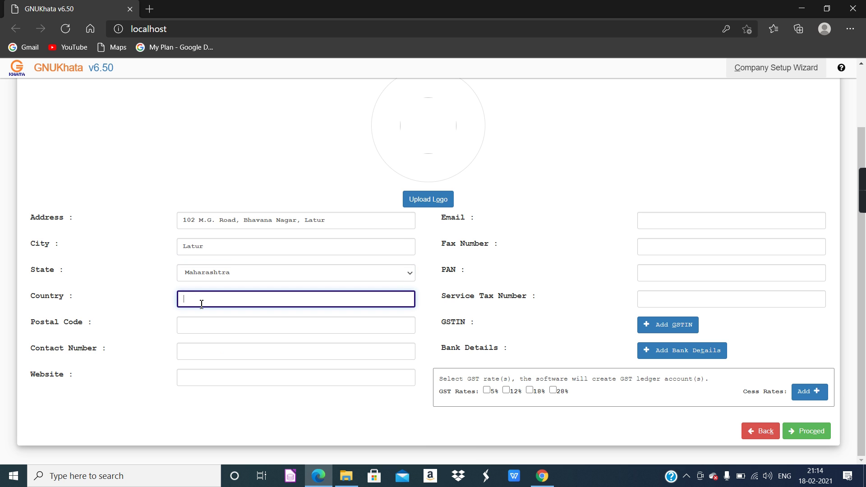
pyautogui.write('India')
pyautogui.click(212, 323)
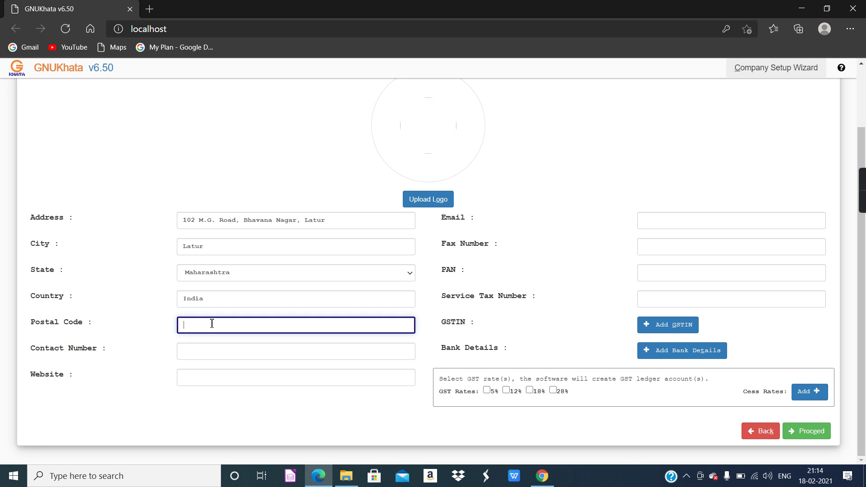
pyautogui.write('413512')
# Look over the contact number, website, email, PAN and service tax number fields of the company profile.
pyautogui.click(215, 350)
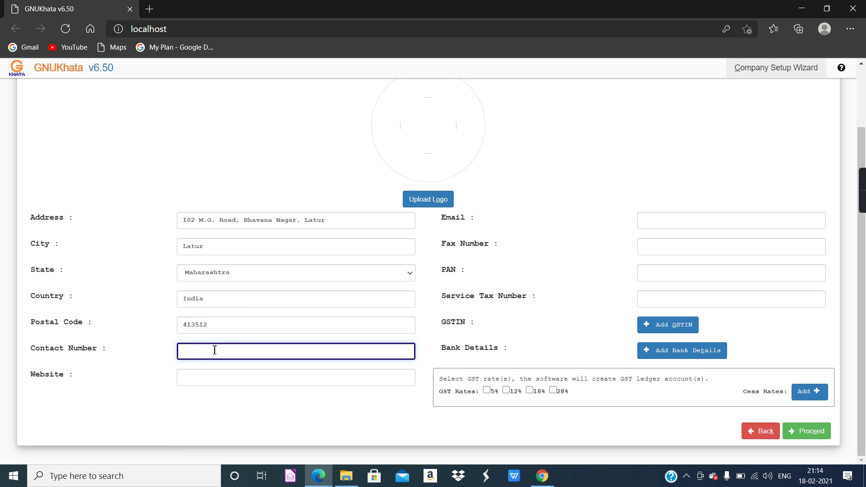
pyautogui.click(199, 378)
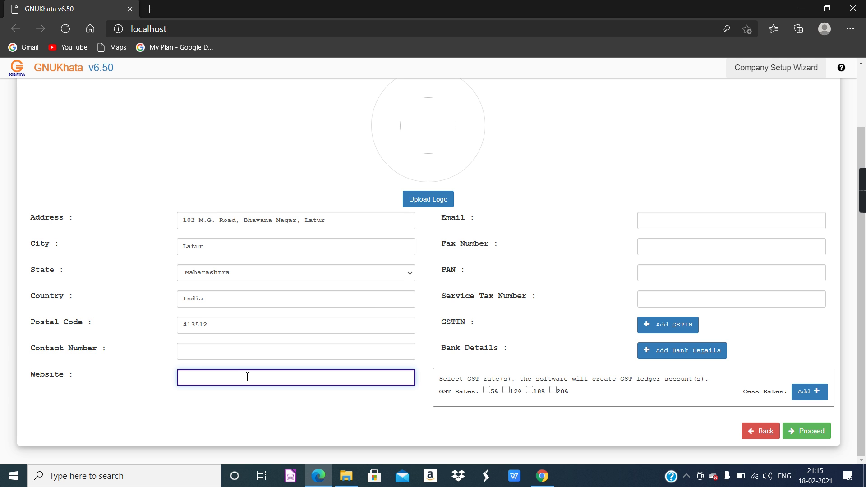
pyautogui.click(204, 352)
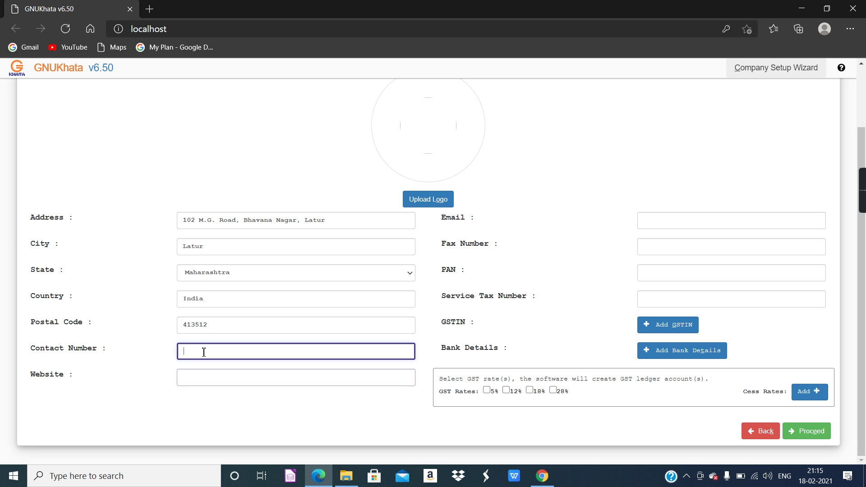
pyautogui.click(206, 377)
pyautogui.click(657, 221)
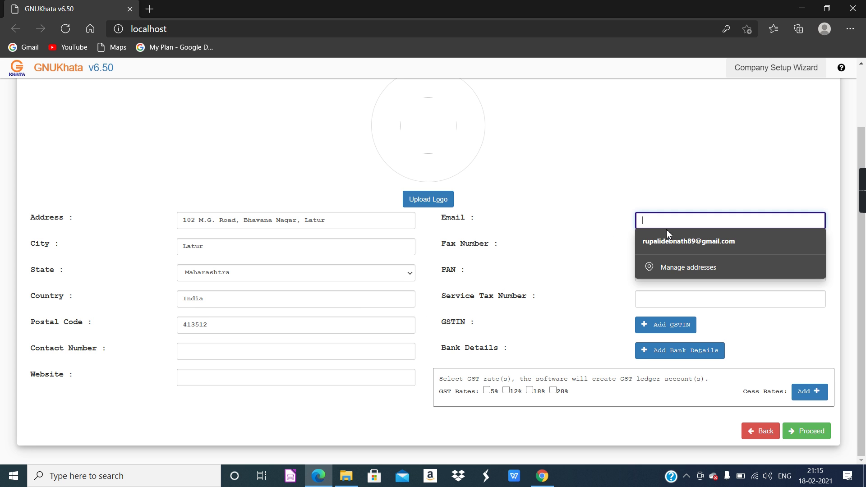
pyautogui.click(590, 222)
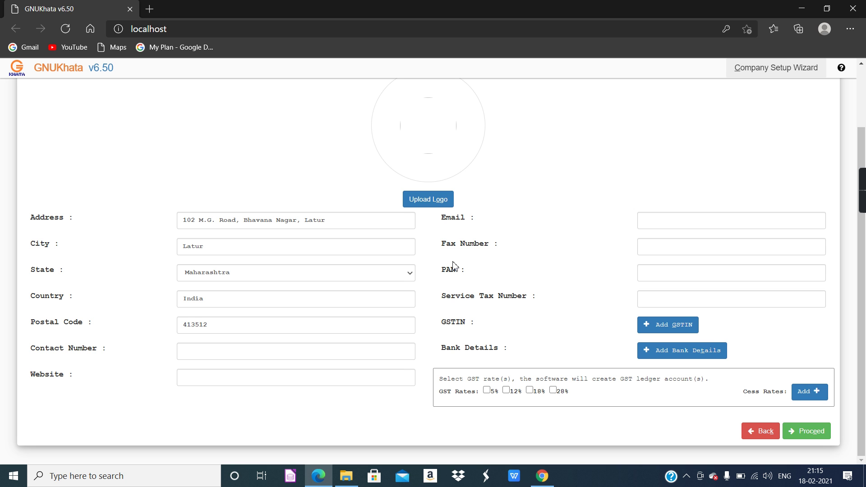
pyautogui.click(659, 276)
pyautogui.click(641, 298)
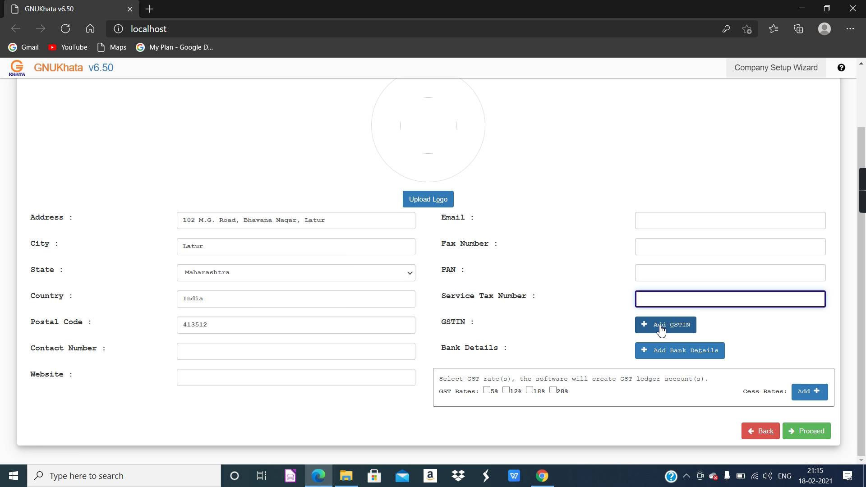
# Select the GST rates 5%, 12%, 18% and 28% for creating the GST ledger accounts.
pyautogui.click(489, 392)
pyautogui.click(510, 393)
pyautogui.click(530, 391)
pyautogui.click(553, 391)
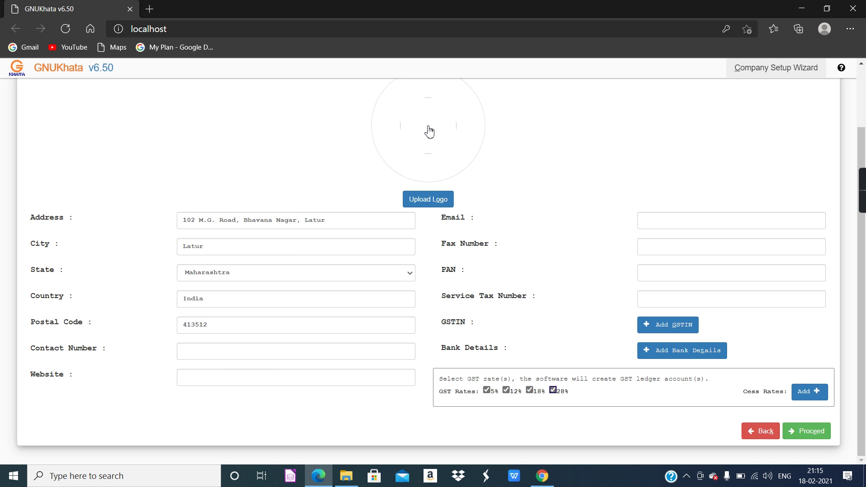
# Proceed from the company profile to admin creation and fill in the saved admin username and password.
pyautogui.click(806, 434)
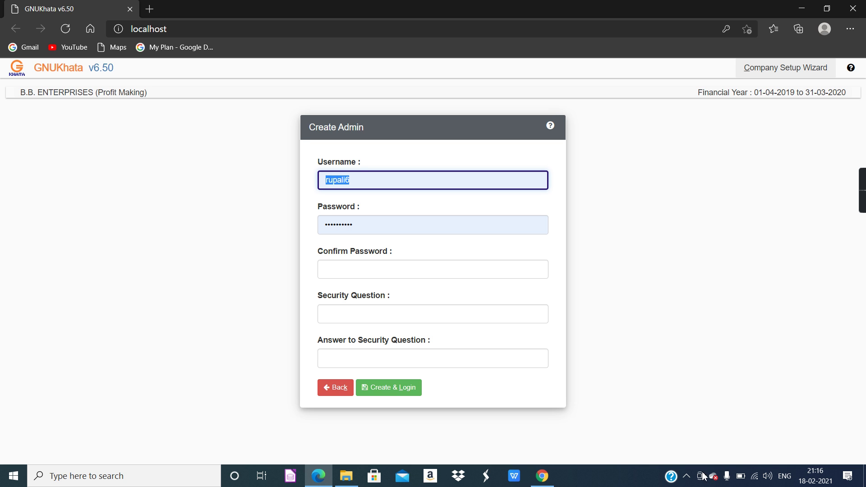
pyautogui.click(370, 180)
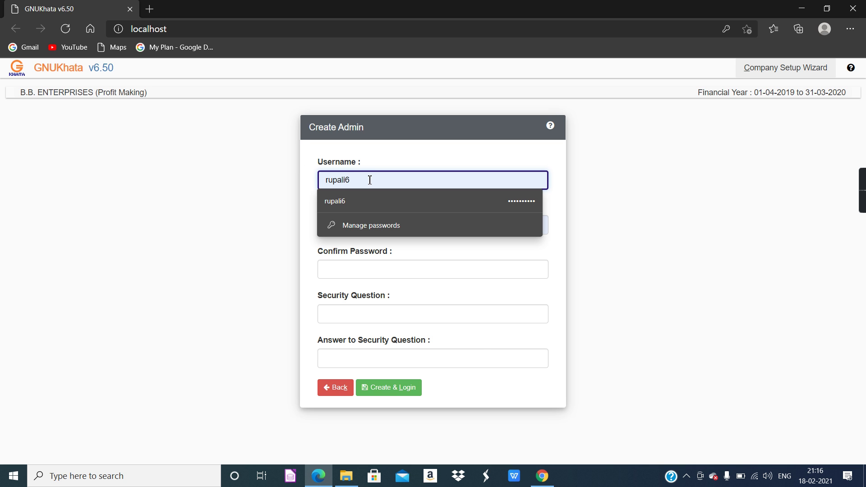
pyautogui.press('Down')
pyautogui.press('Return')
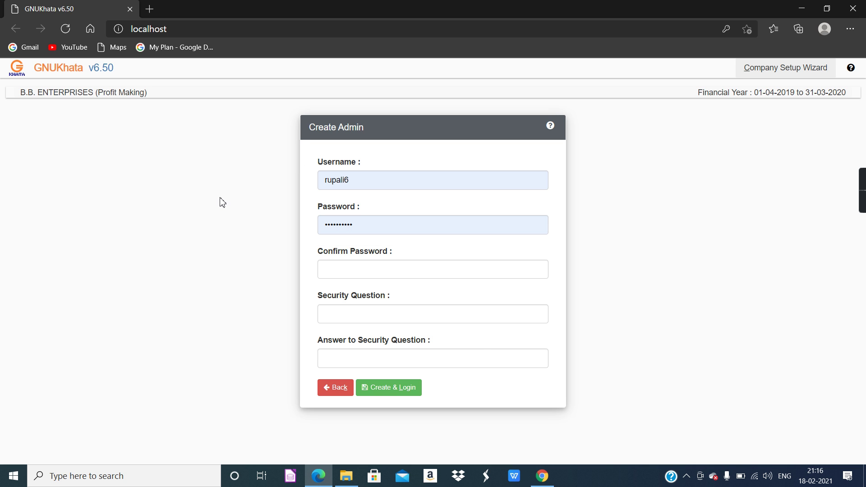
pyautogui.click(377, 230)
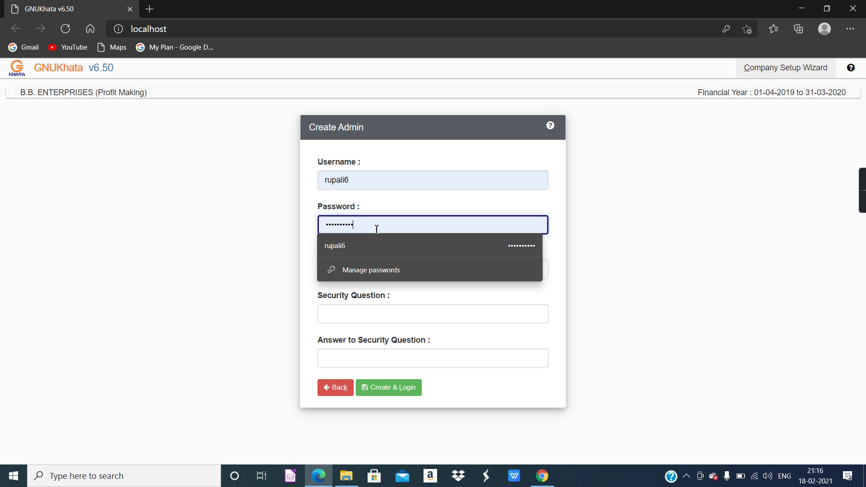
pyautogui.click(267, 229)
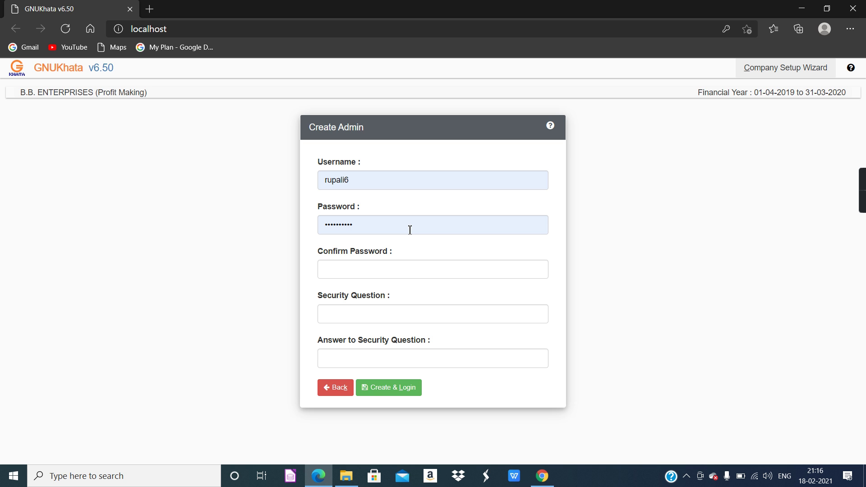
pyautogui.click(377, 226)
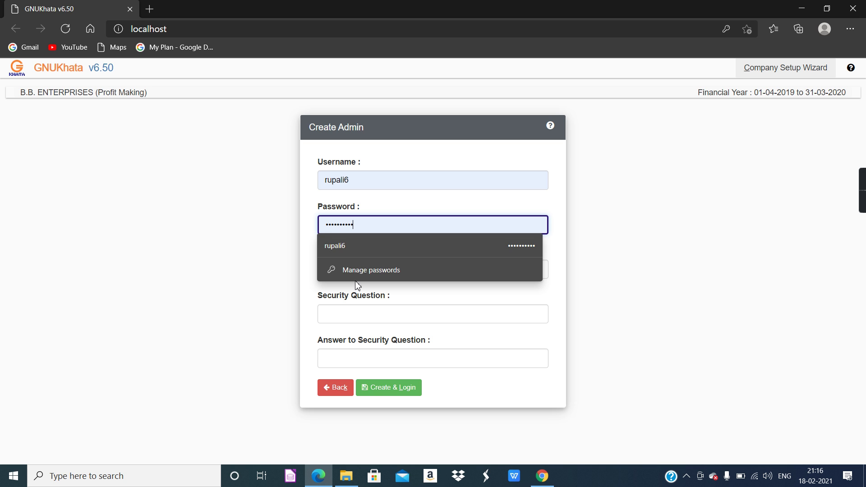
pyautogui.click(349, 302)
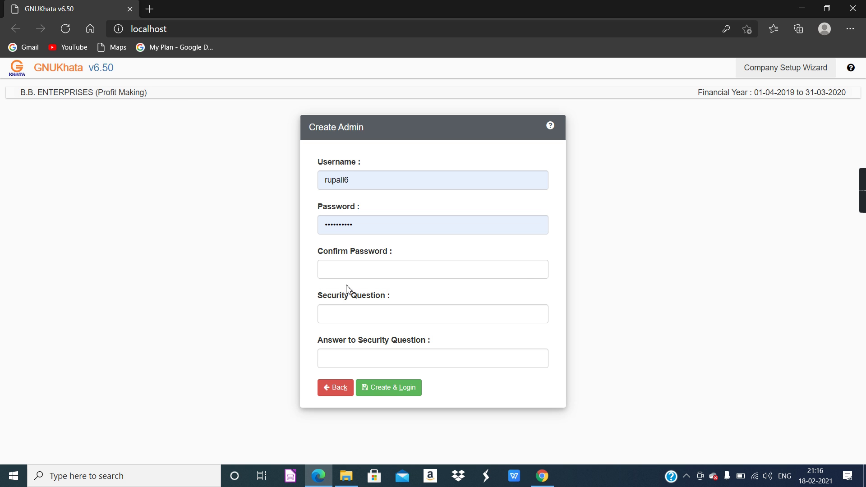
pyautogui.click(348, 316)
pyautogui.click(340, 285)
pyautogui.click(341, 268)
pyautogui.click(250, 267)
pyautogui.doubleClick(355, 179)
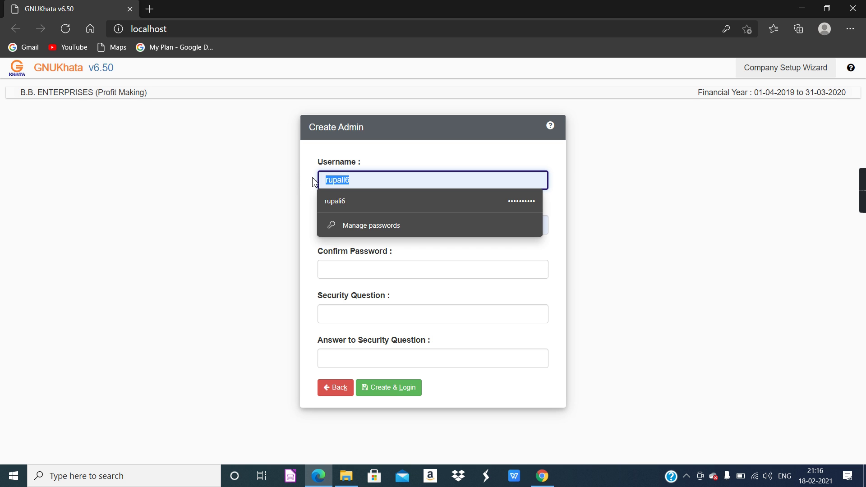
pyautogui.click(315, 182)
pyautogui.doubleClick(369, 225)
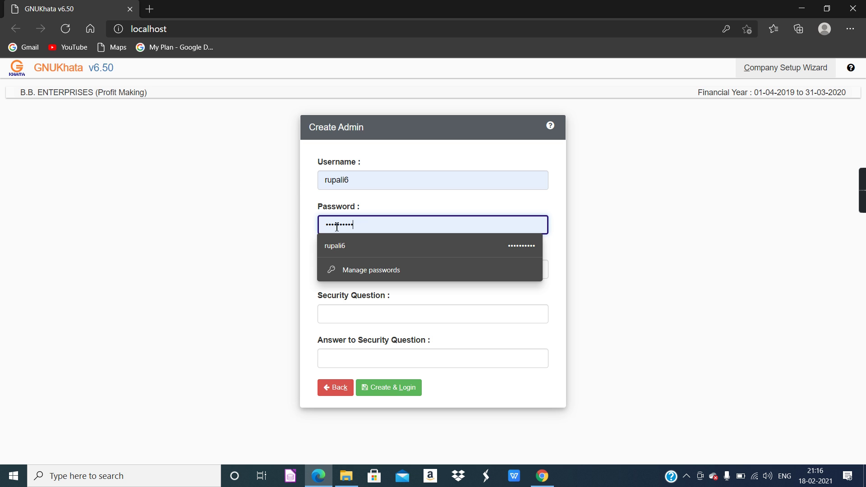
pyautogui.click(312, 231)
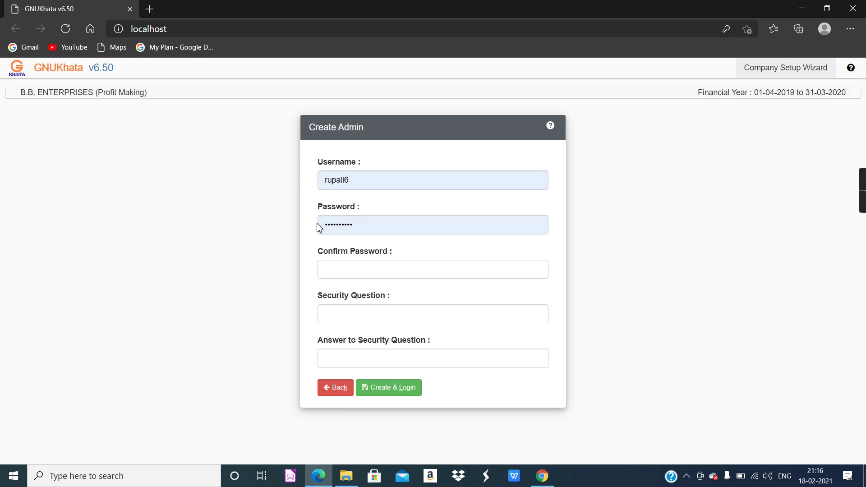
pyautogui.click(352, 179)
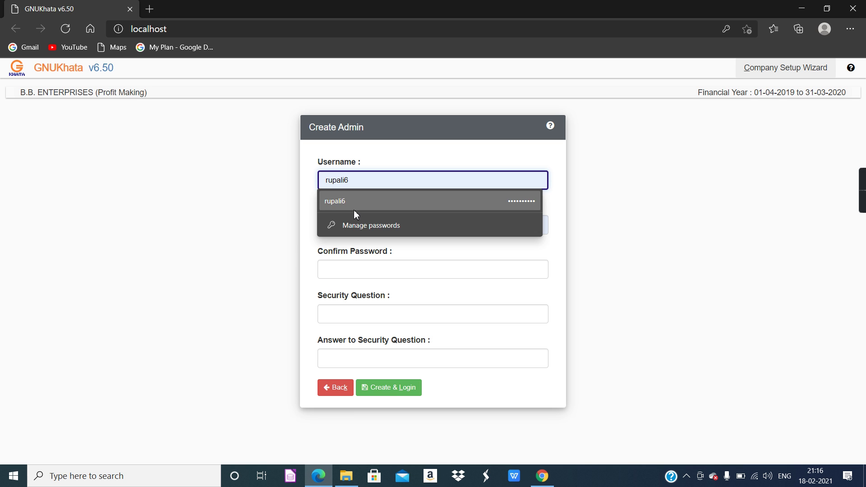
pyautogui.click(314, 244)
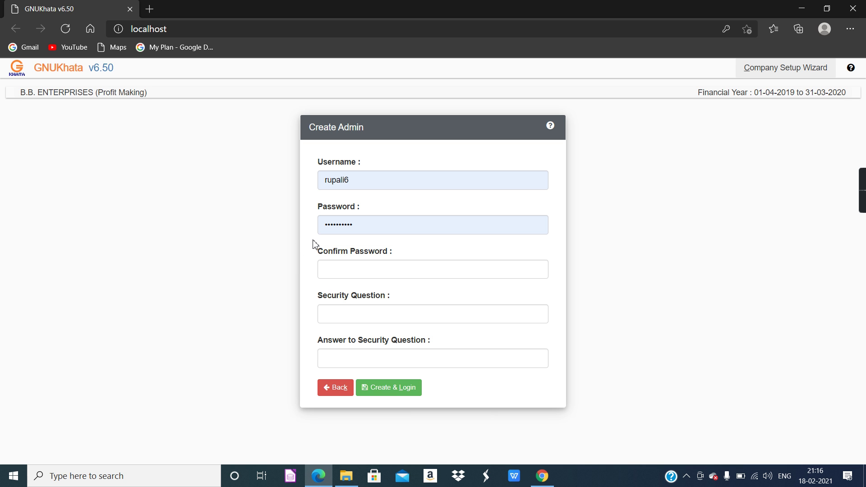
# Fill in the password confirmation for the admin account with the saved password.
pyautogui.click(329, 267)
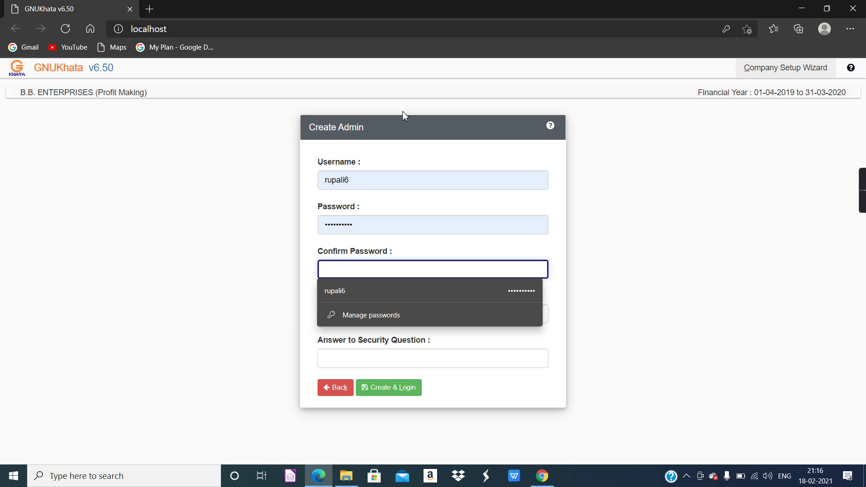
pyautogui.click(266, 305)
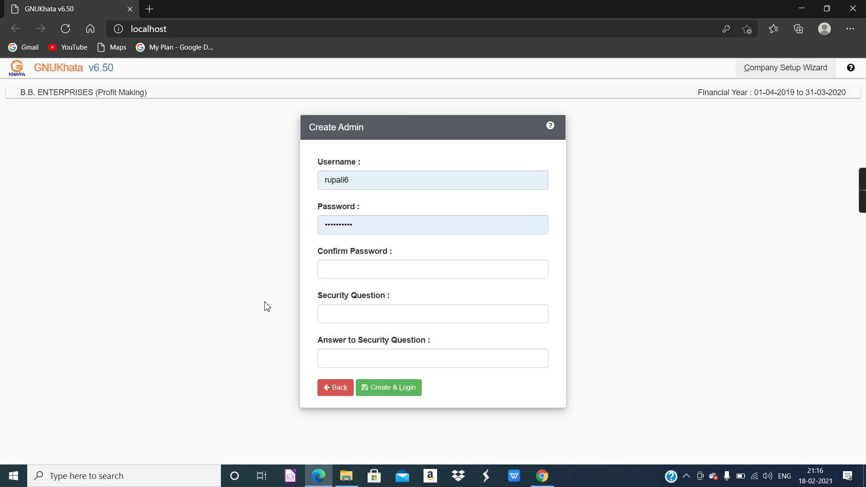
pyautogui.click(343, 269)
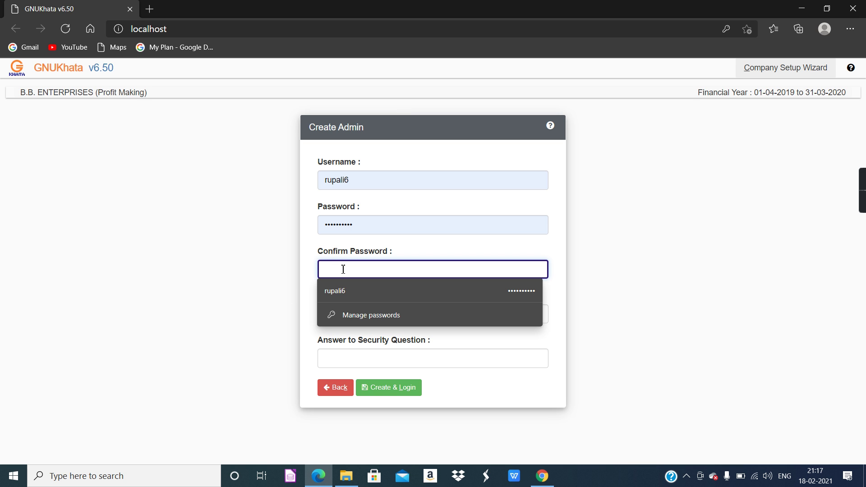
pyautogui.click(520, 294)
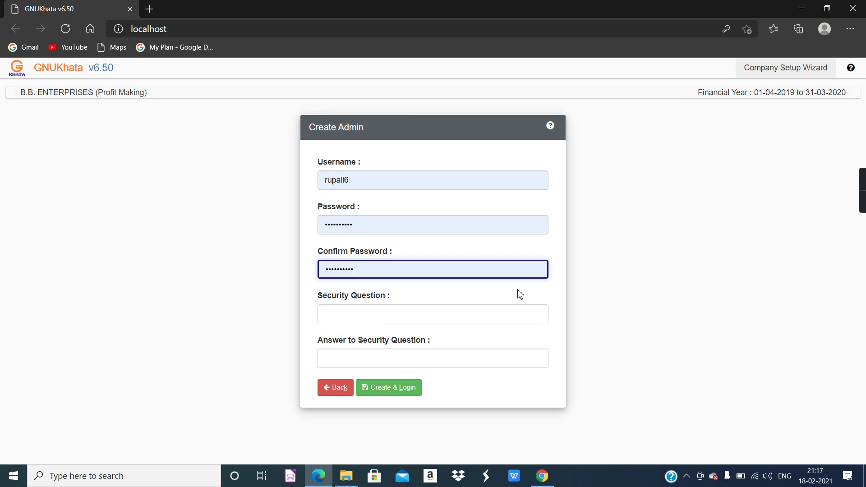
# Set the security question to "what is your name", enter its security answer, and create the admin account with login.
pyautogui.click(385, 314)
pyautogui.click(361, 335)
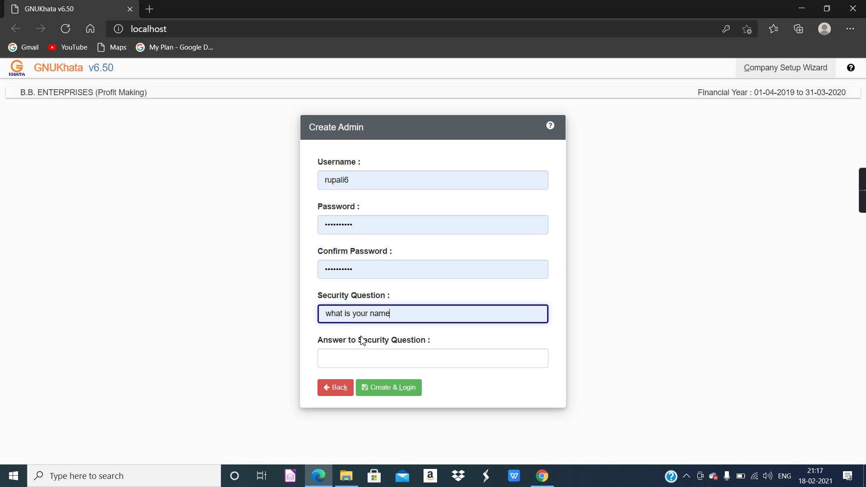
pyautogui.click(347, 361)
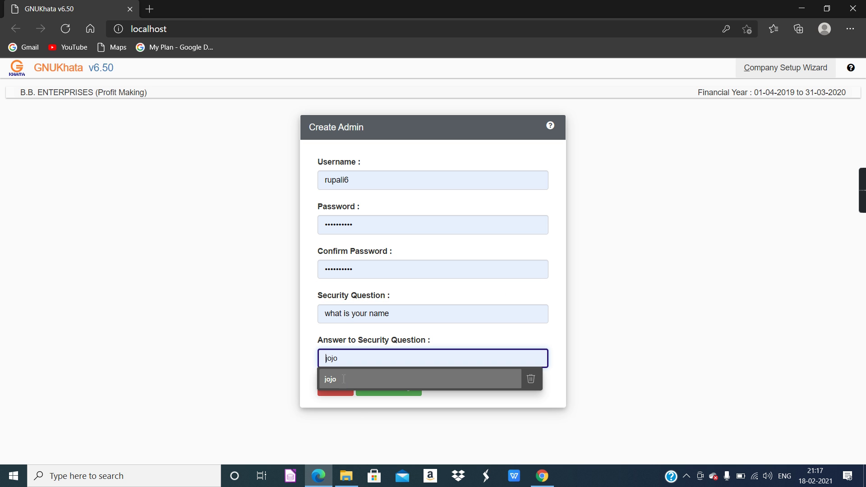
pyautogui.click(342, 379)
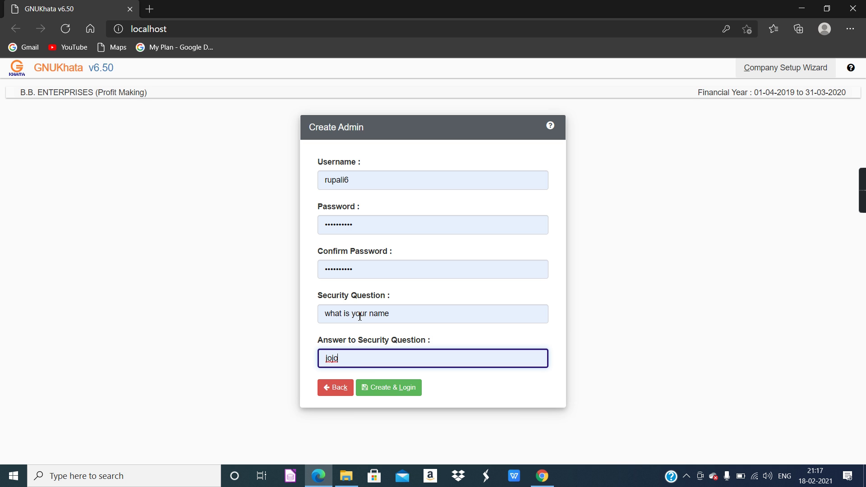
pyautogui.click(385, 396)
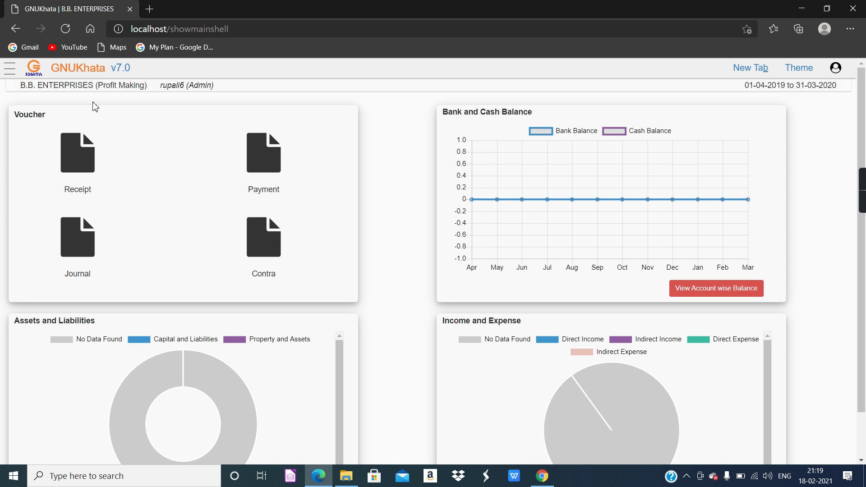
# Bring up the master data form for creating accounts and look over the available account groups.
pyautogui.click(10, 70)
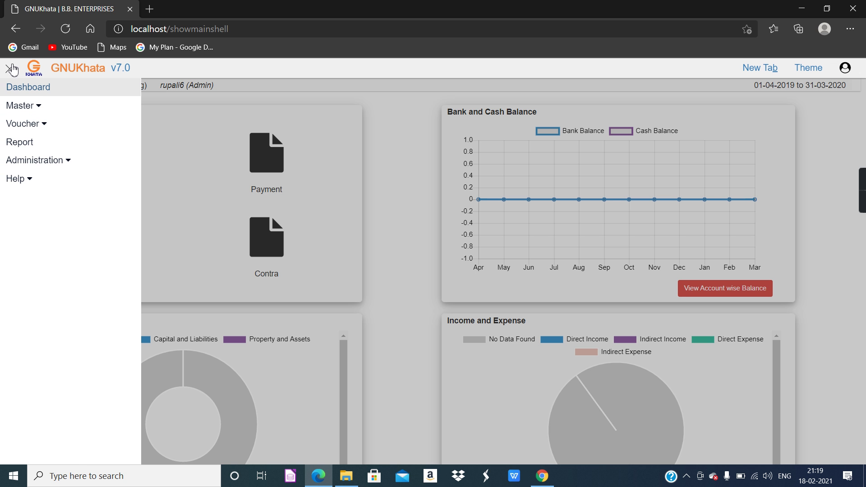
pyautogui.click(11, 69)
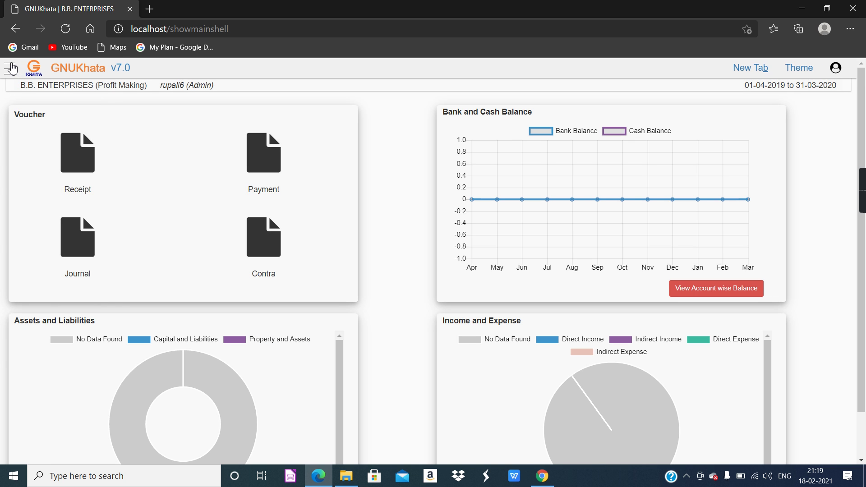
pyautogui.click(9, 72)
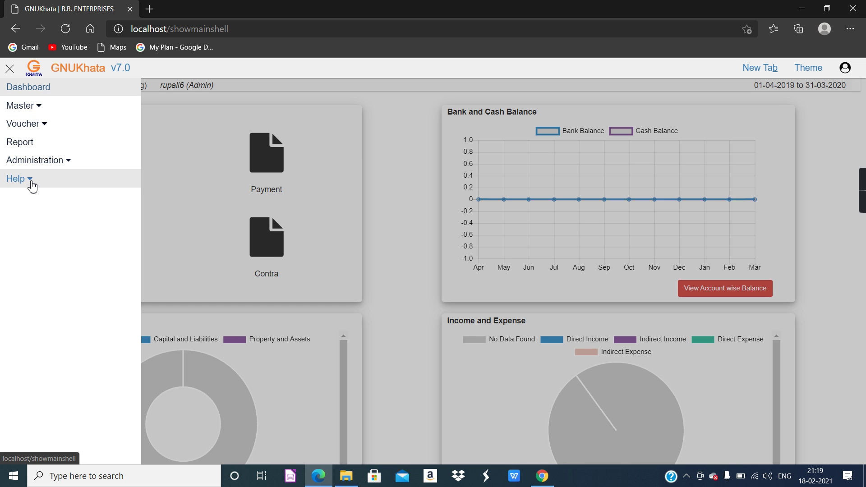
pyautogui.click(41, 109)
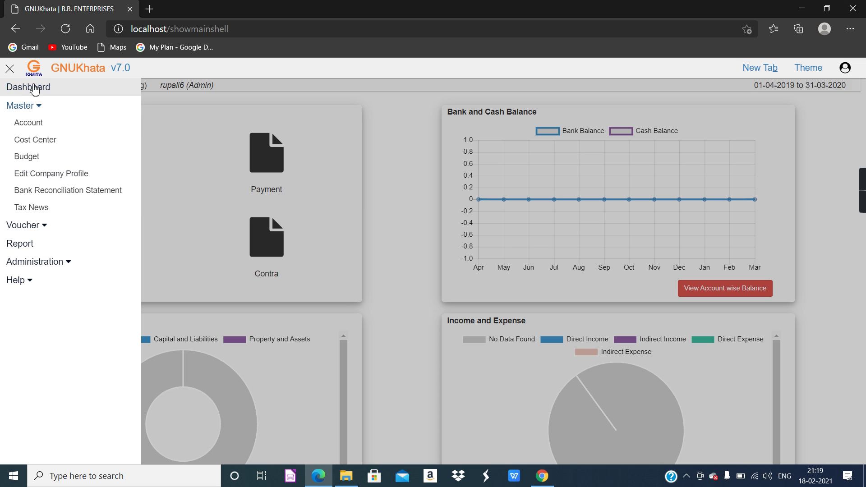
pyautogui.click(37, 128)
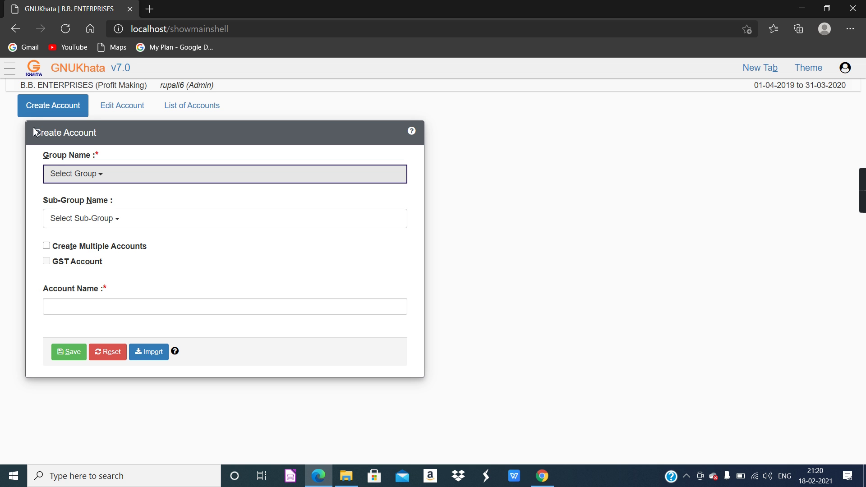
pyautogui.click(101, 178)
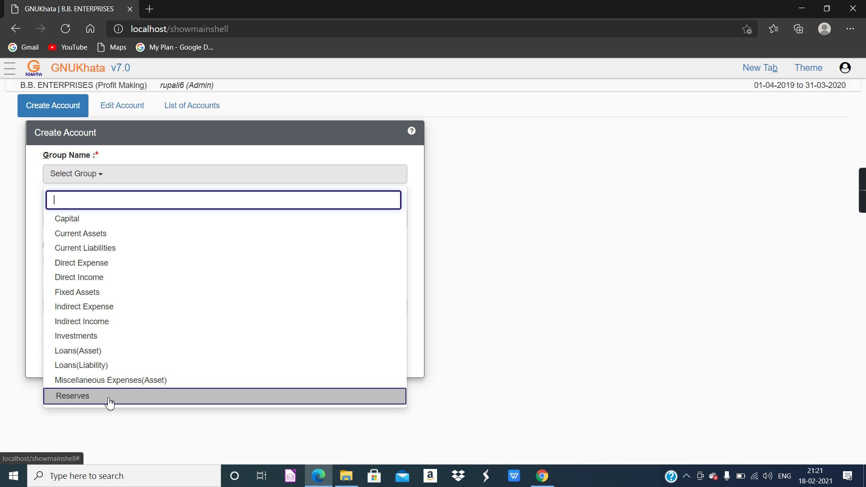
pyautogui.click(558, 308)
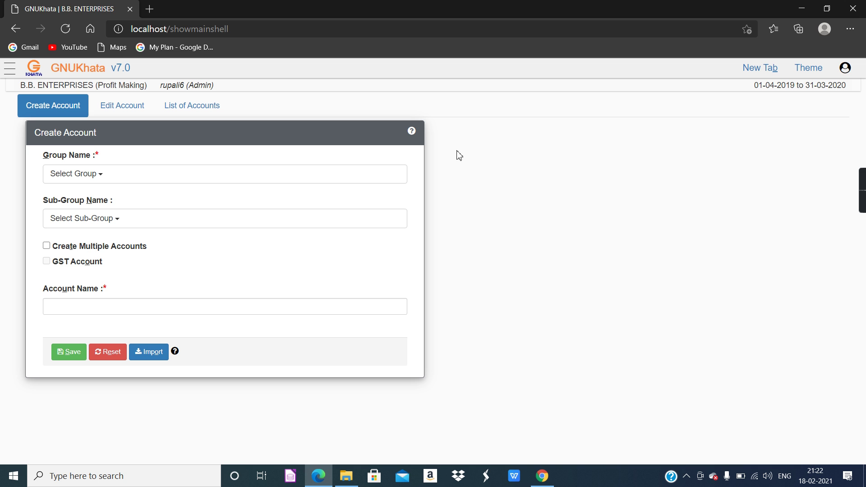
# Show the company administration options.
pyautogui.click(10, 72)
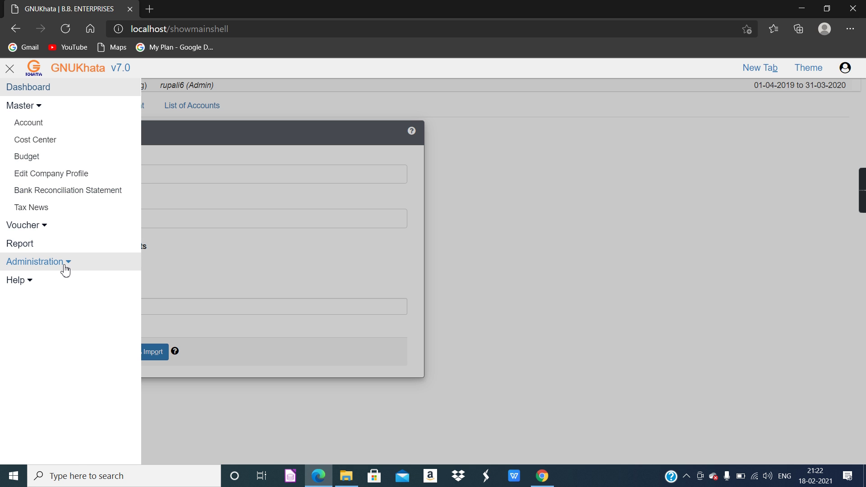
pyautogui.click(10, 70)
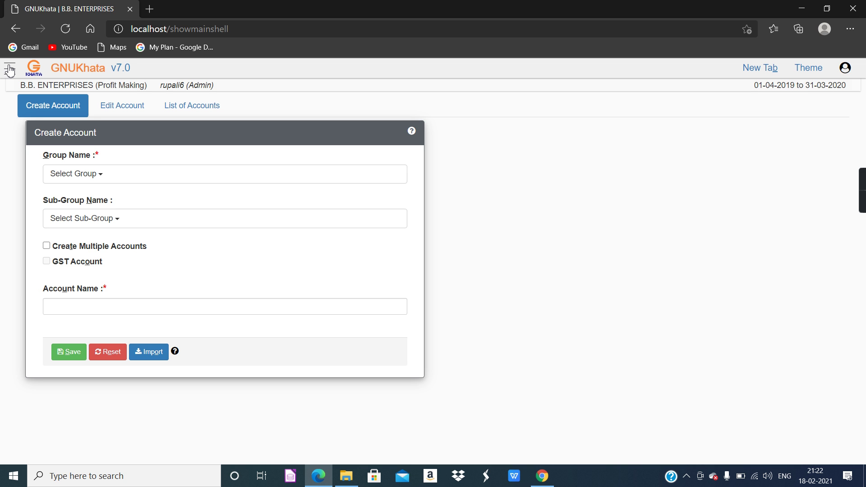
pyautogui.click(10, 70)
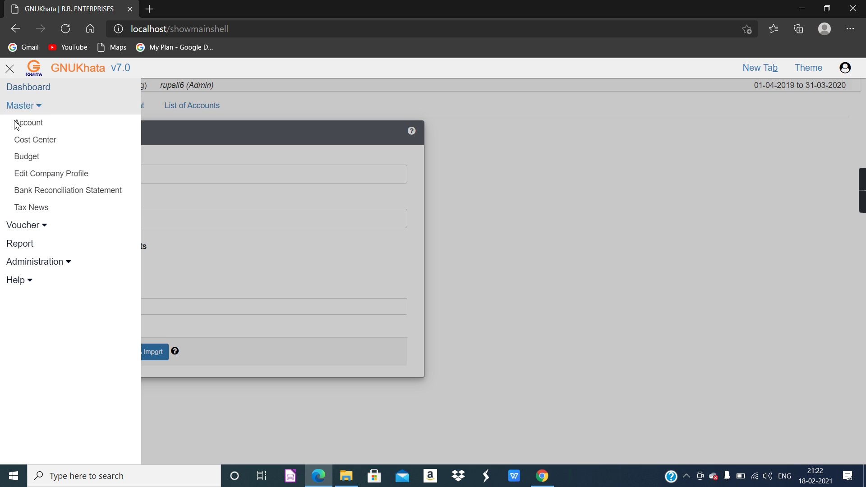
pyautogui.click(67, 269)
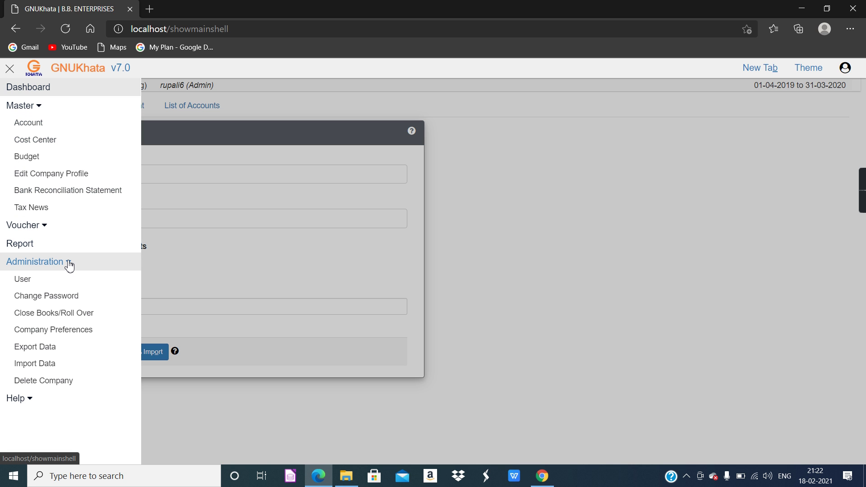